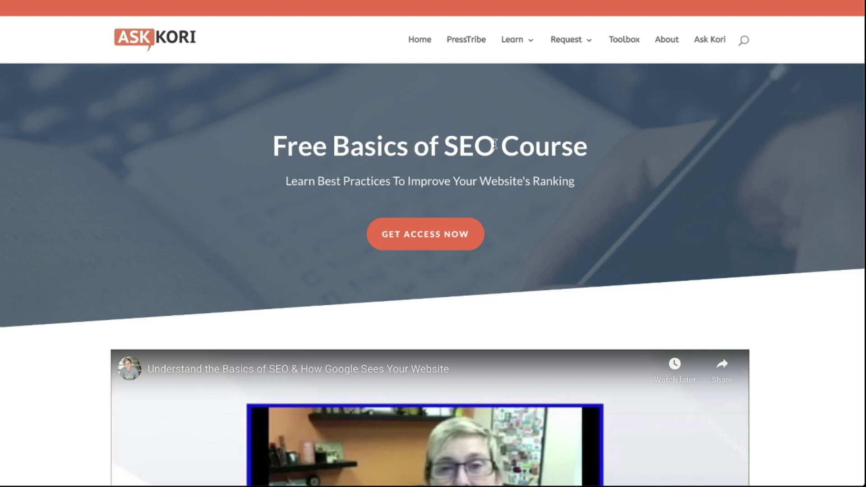
Scroll down the course page, selecting the 'Free Basics of SEO Course' and 'Learn the Basics of SEO' headings.
triple_click(463, 143)
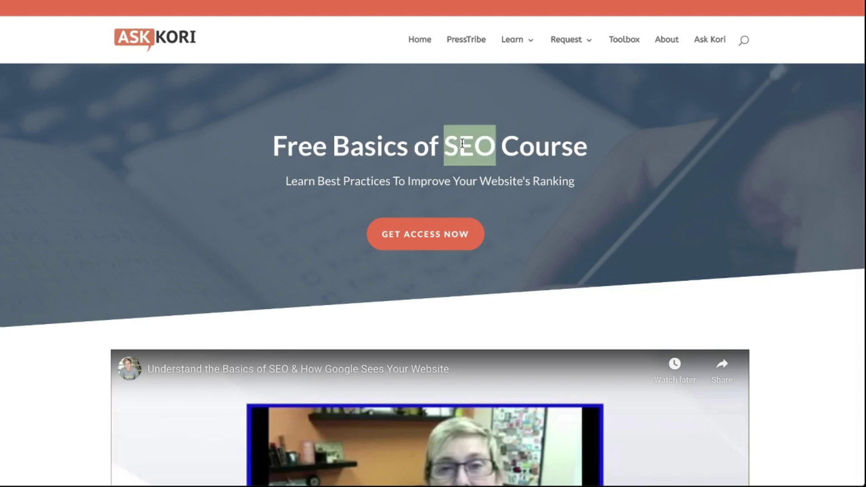
left_click(462, 143)
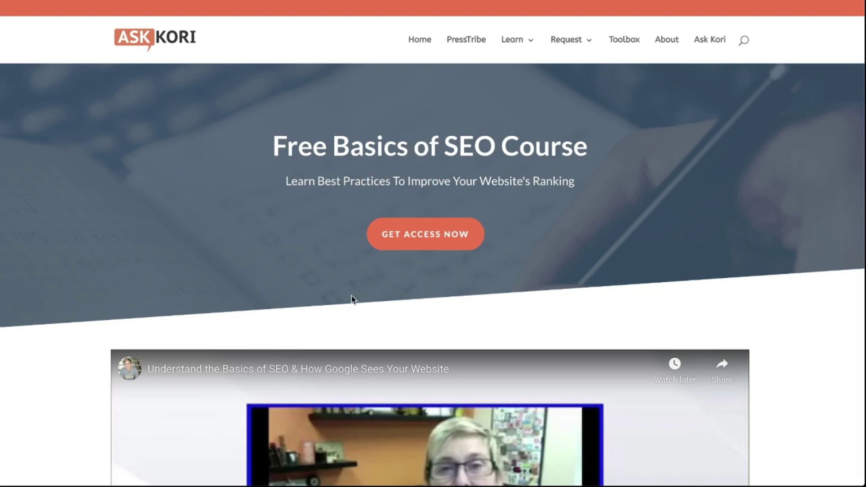
scroll(348, 298, "down", 2)
scroll(347, 298, "down", 10)
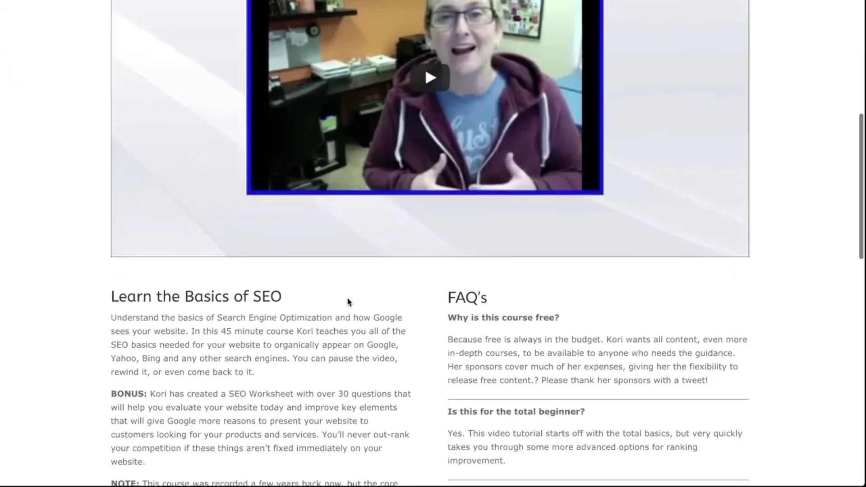
scroll(348, 301, "down", 2)
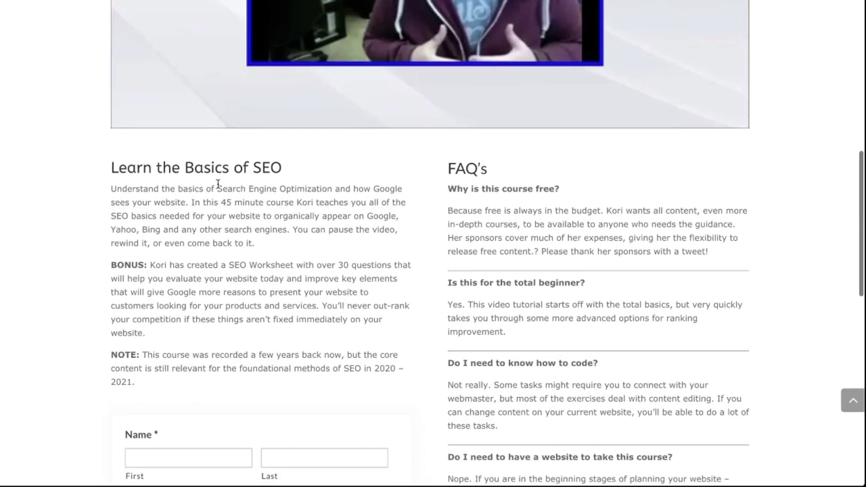
triple_click(203, 169)
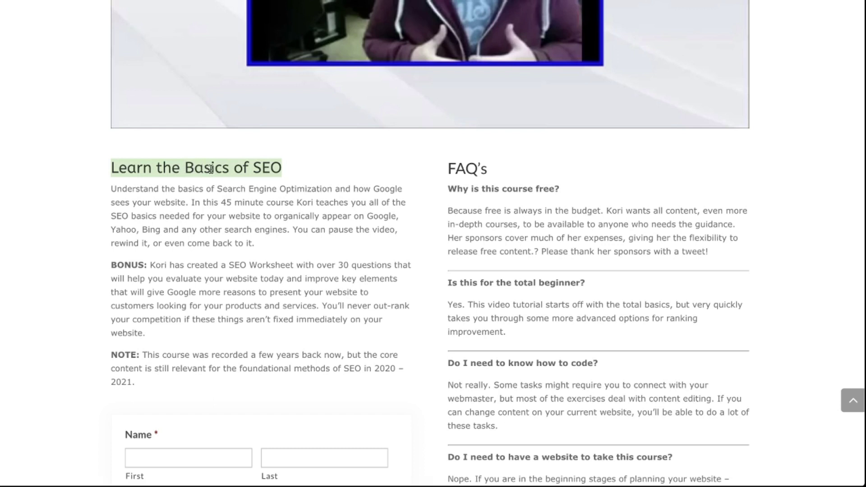
left_click(220, 183)
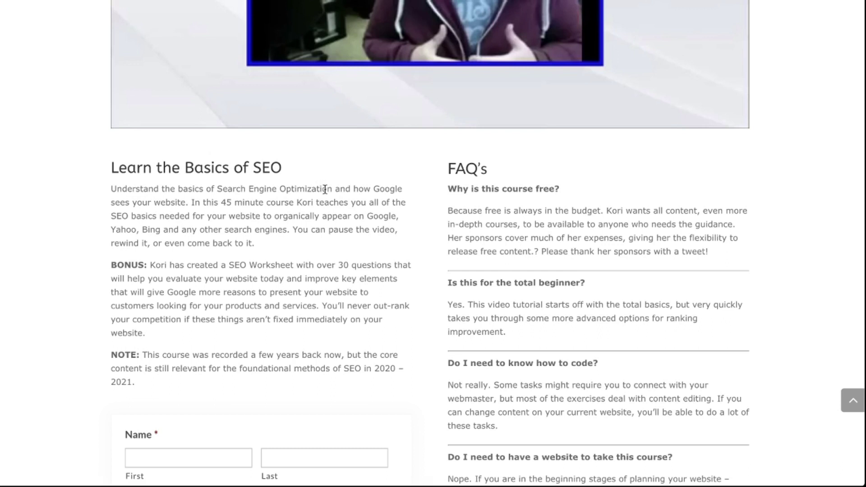
Return to the top and inspect the 'Free Basics of SEO Course' main title's HTML element.
scroll(331, 223, "down", 3)
scroll(332, 224, "down", 1)
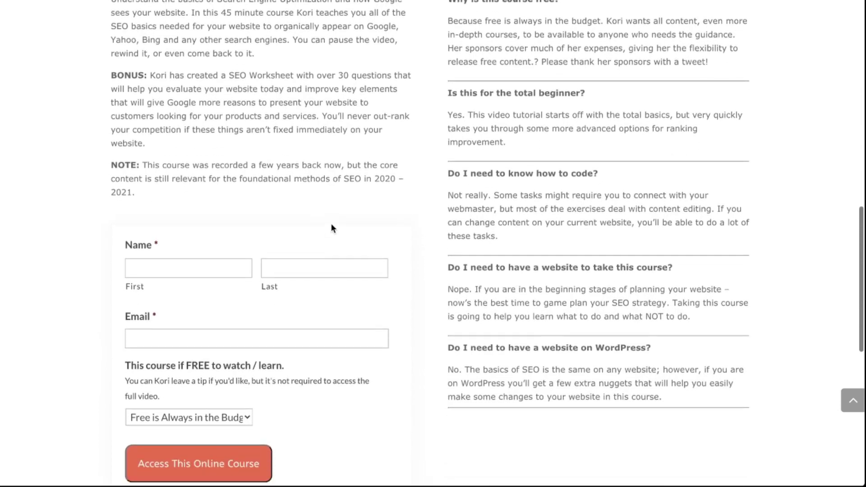
scroll(331, 224, "up", 6)
scroll(331, 224, "up", 3)
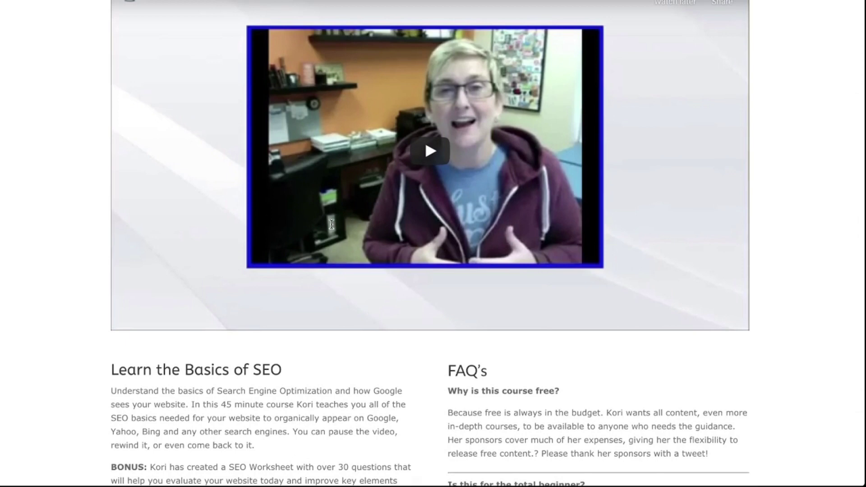
scroll(331, 224, "up", 3)
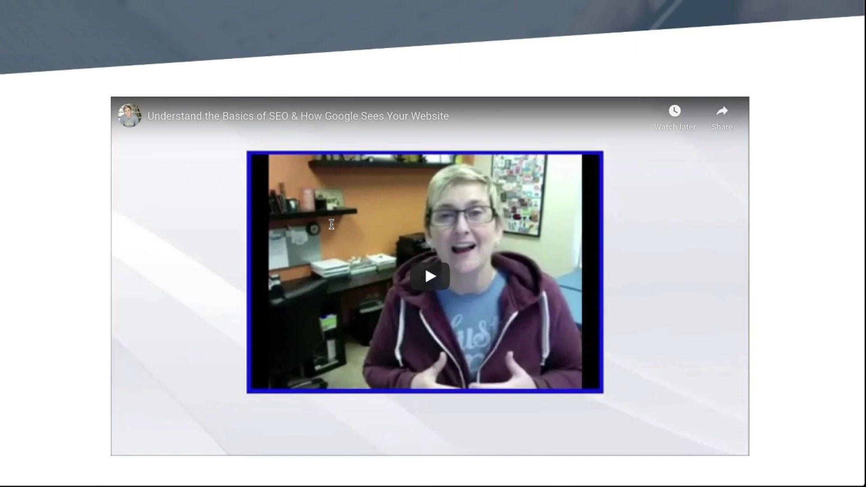
scroll(331, 224, "up", 6)
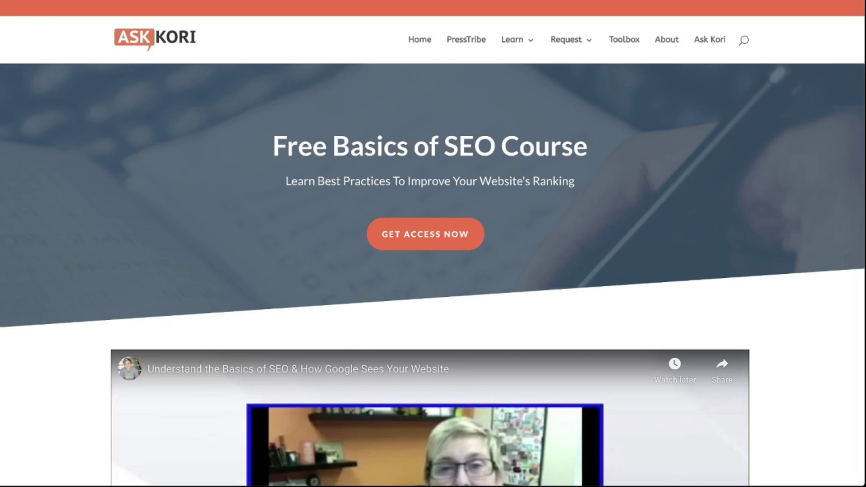
triple_click(371, 151)
left_click(372, 150)
double_click(372, 150)
right_click(381, 151)
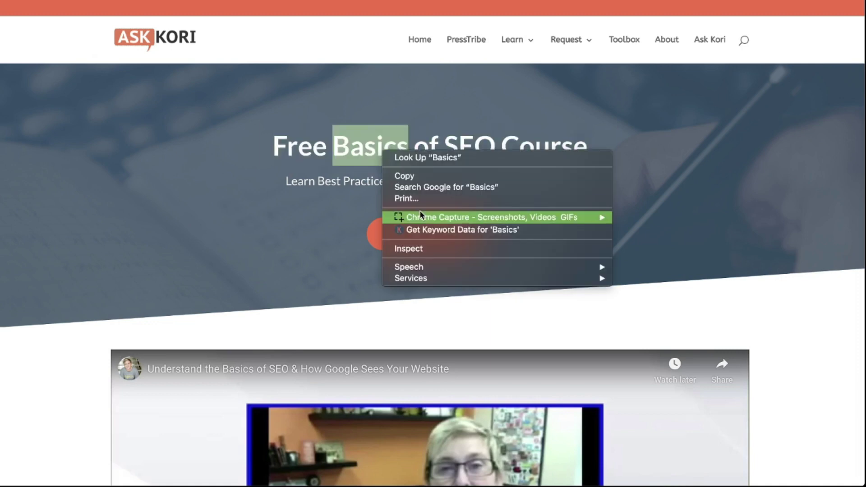
left_click(424, 250)
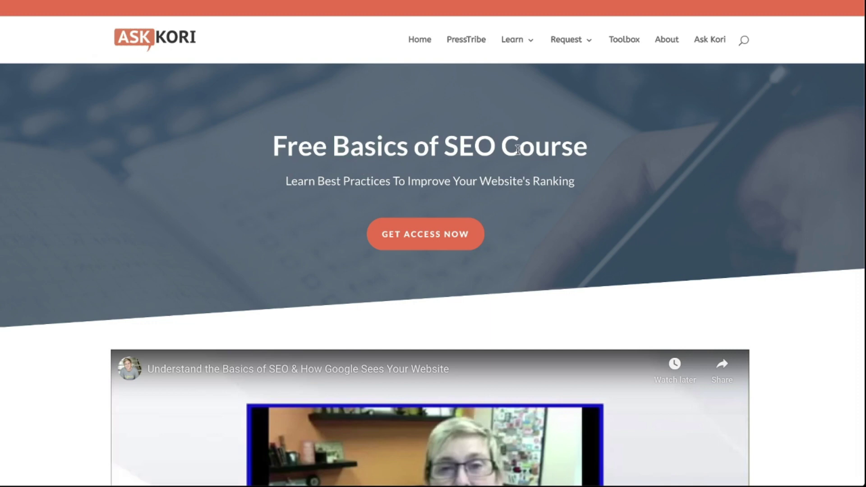
Inspect the 'Learn the Basics of SEO' subheading, revealing it is an h2.
scroll(518, 150, "down", 13)
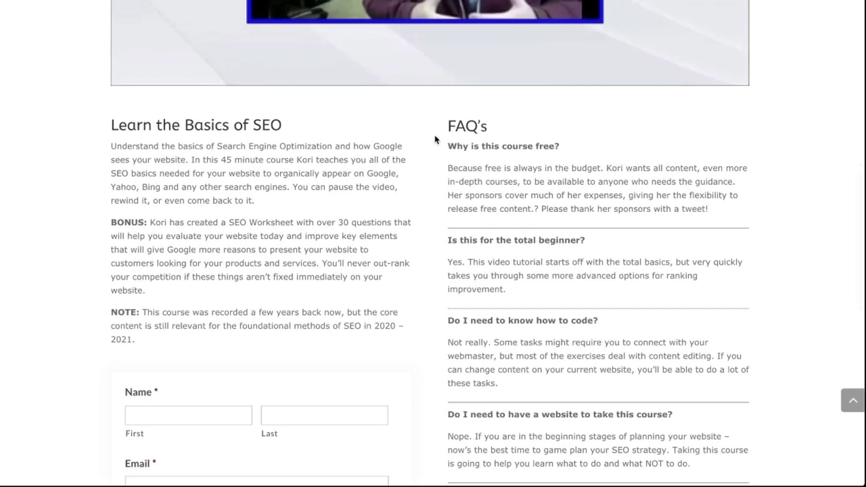
double_click(197, 128)
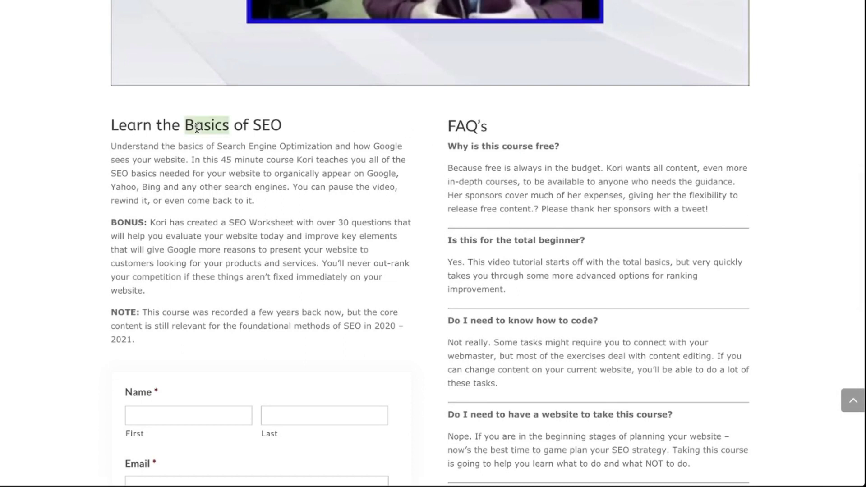
right_click(197, 127)
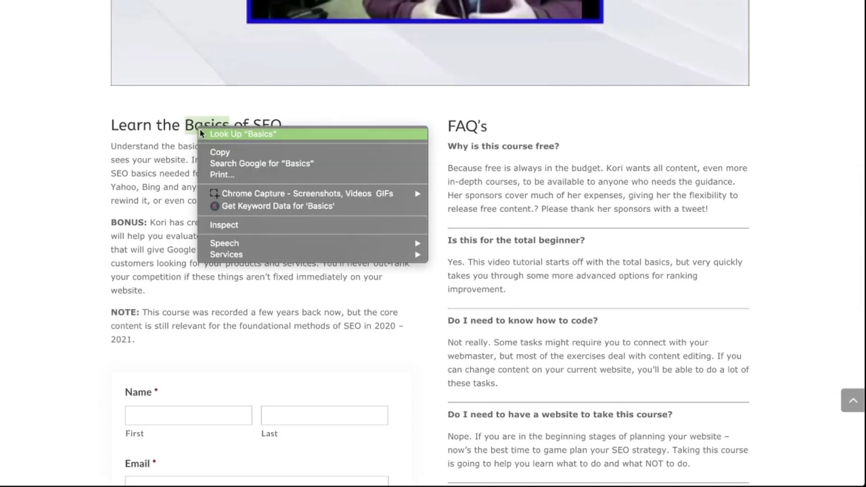
left_click(250, 225)
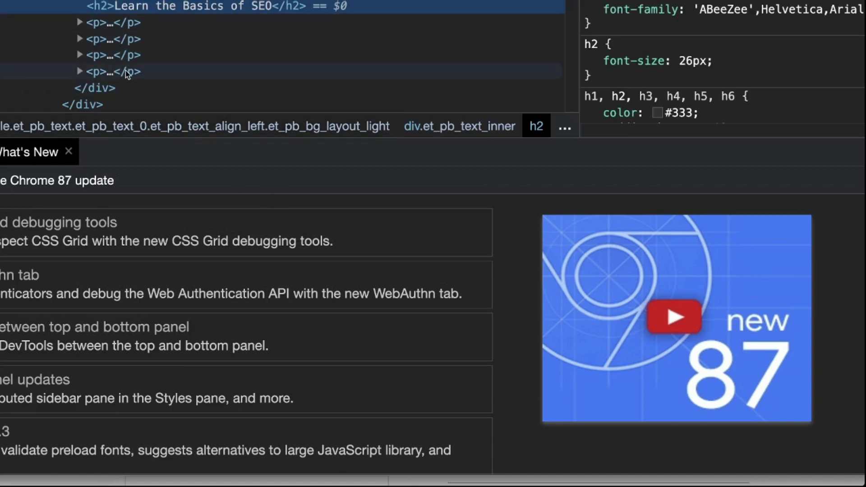
scroll(188, 86, "up", 2)
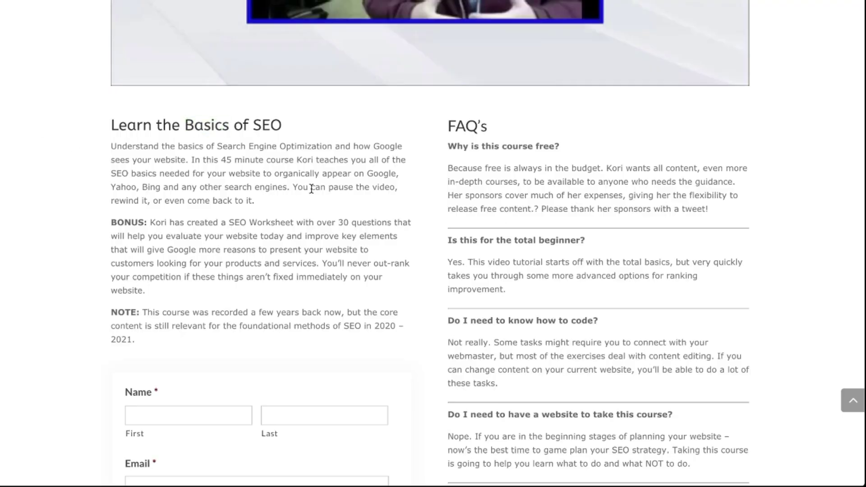
scroll(311, 188, "up", 2)
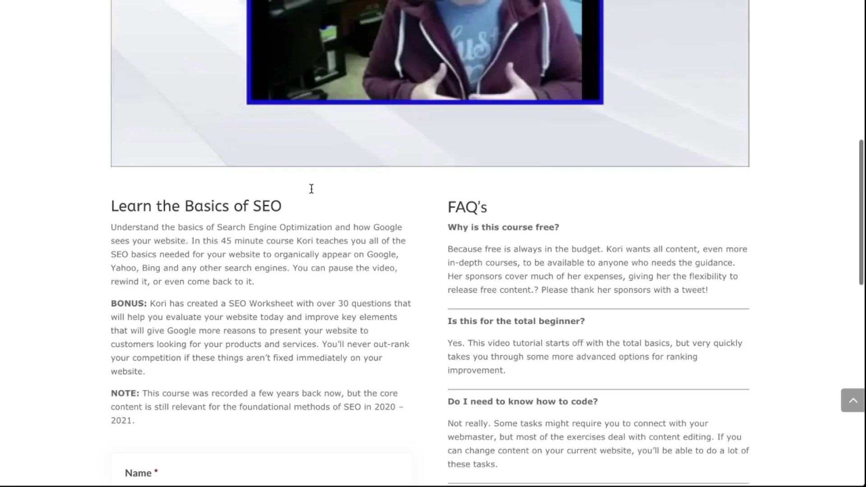
Go to the WordPress Freelancer Course page from the site menu.
scroll(311, 189, "up", 12)
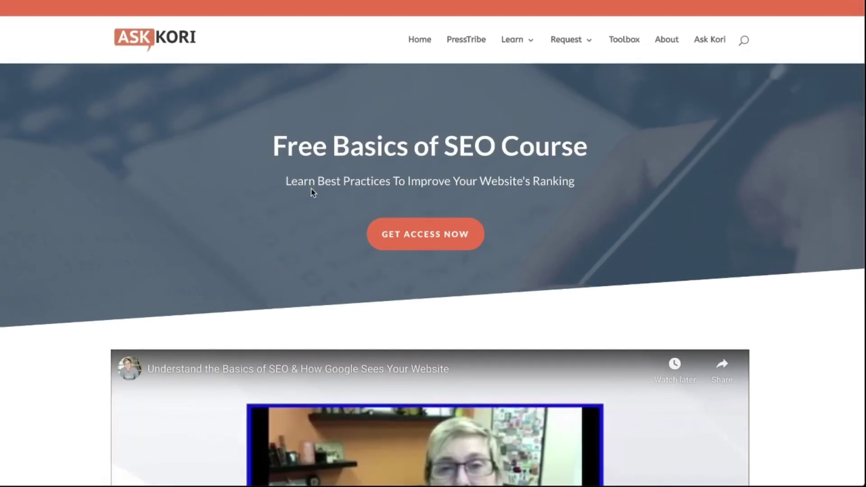
mouse_move(523, 46)
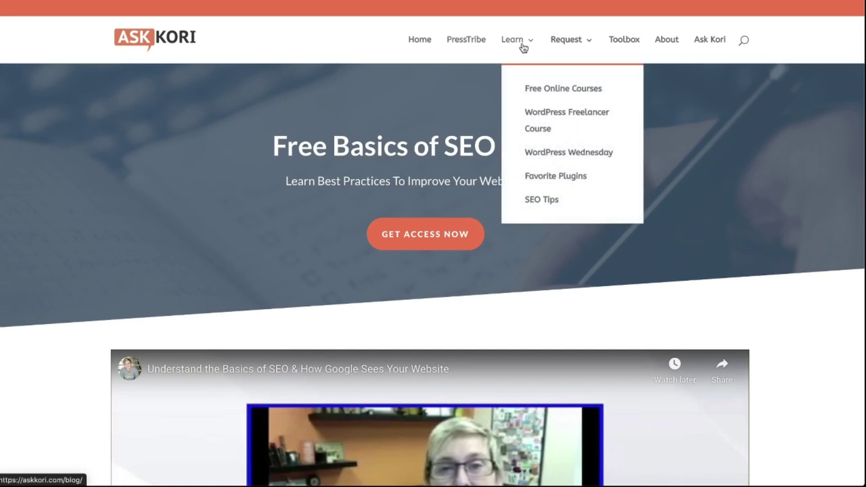
left_click(531, 114)
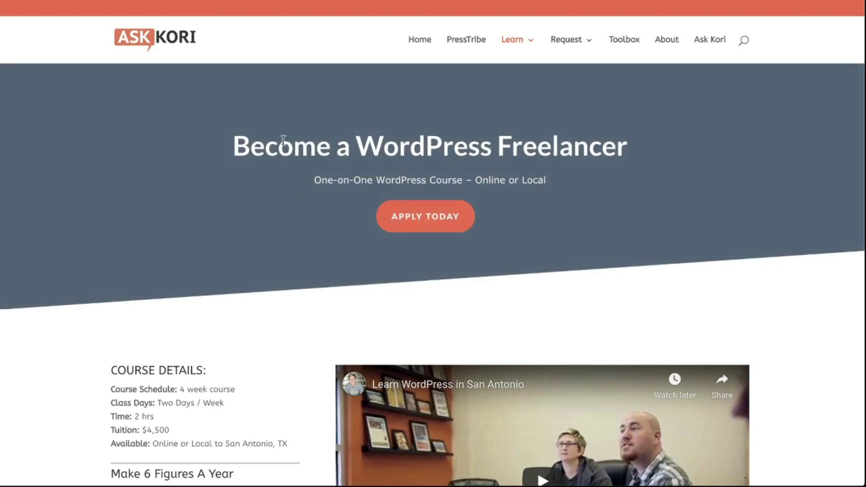
Inspect the 'Become a WordPress Freelancer' heading, confirming it is an h1 element.
triple_click(282, 140)
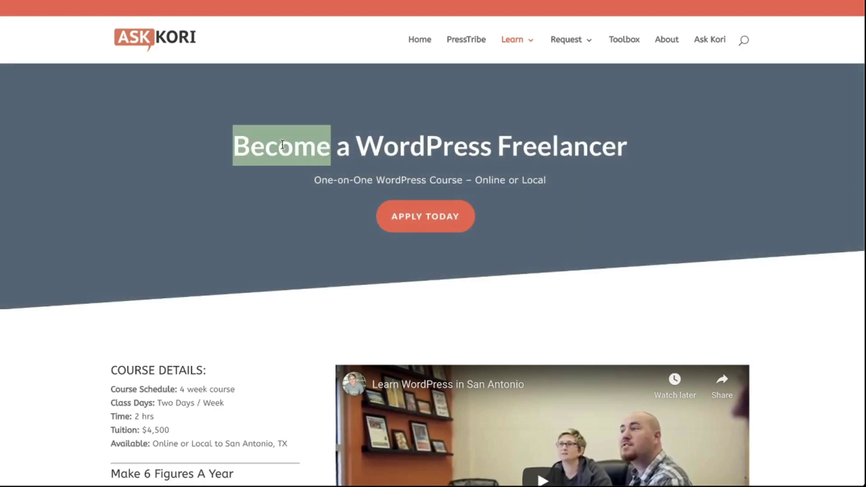
right_click(284, 143)
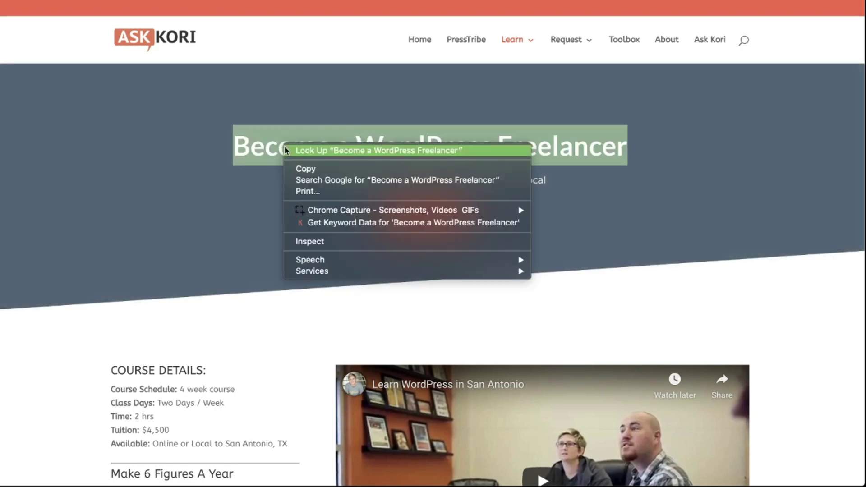
left_click(324, 241)
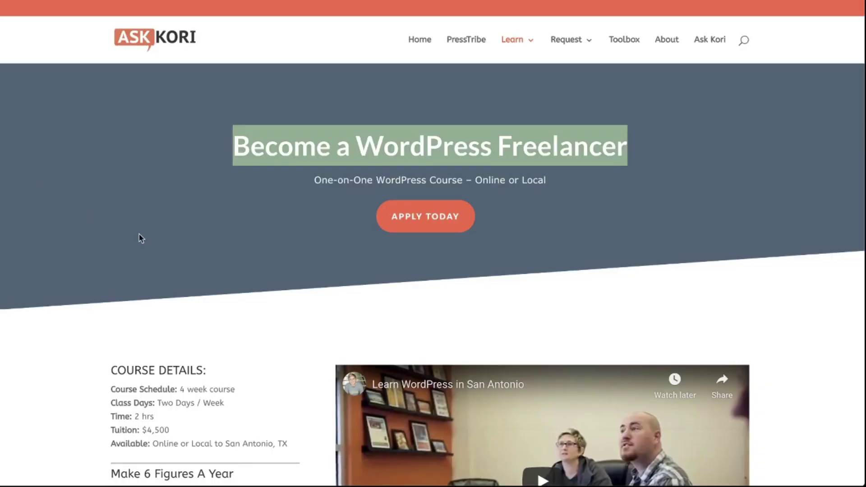
scroll(267, 332, "down", 3)
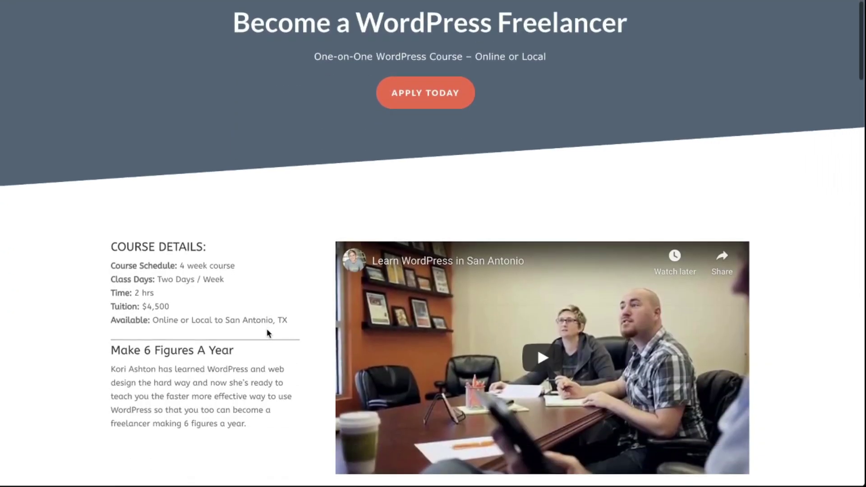
scroll(267, 333, "up", 3)
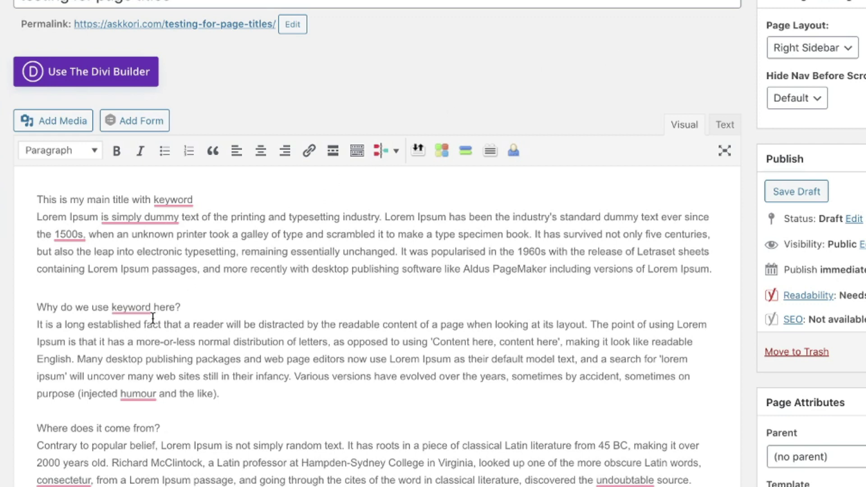
scroll(154, 317, "down", 3)
scroll(154, 317, "up", 3)
left_click(208, 201)
left_click_drag(33, 201, 187, 198)
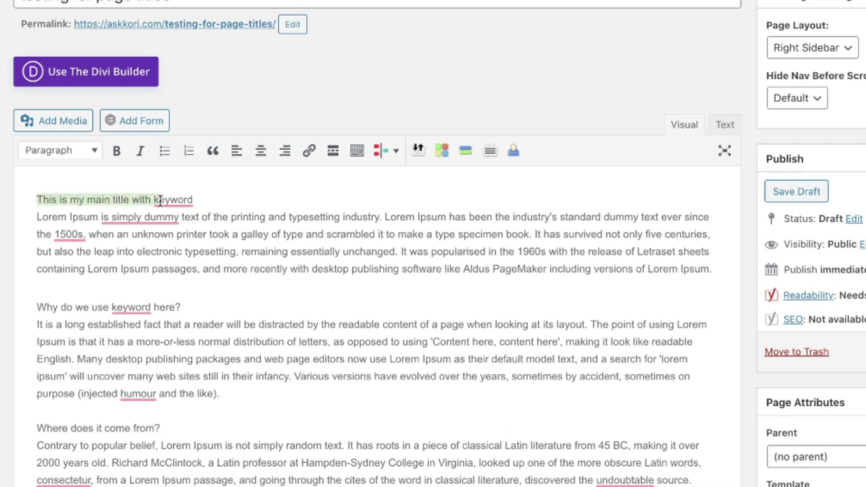
left_click(207, 197)
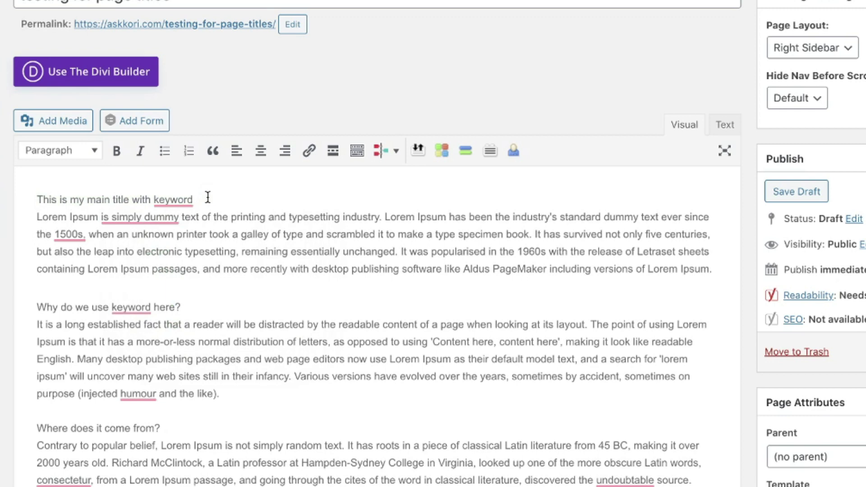
triple_click(208, 197)
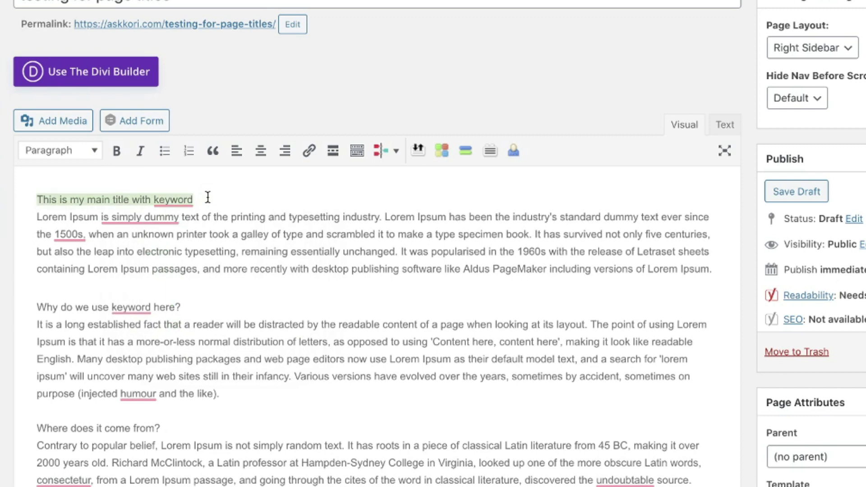
left_click(96, 156)
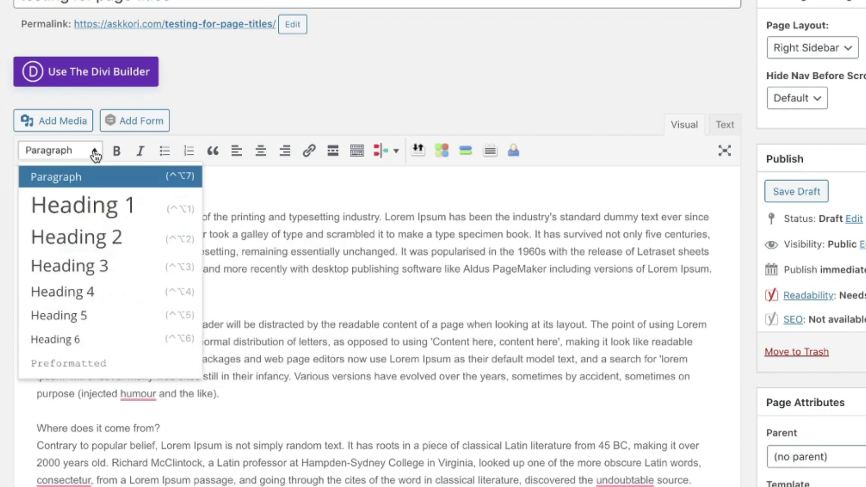
left_click(82, 206)
left_click(87, 205)
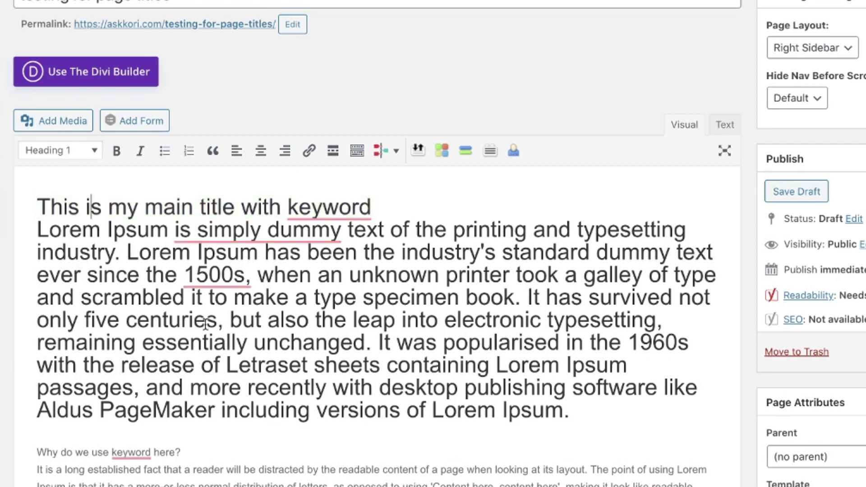
left_click(389, 208)
mouse_move(363, 188)
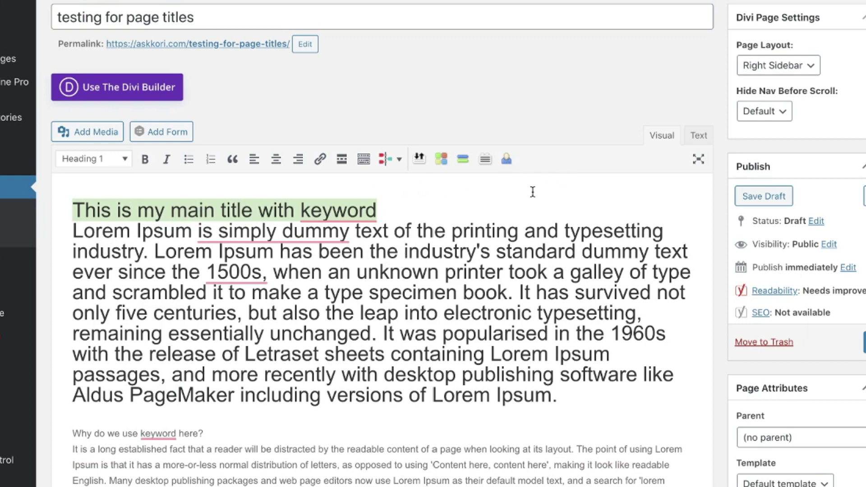
key("ctrl+z")
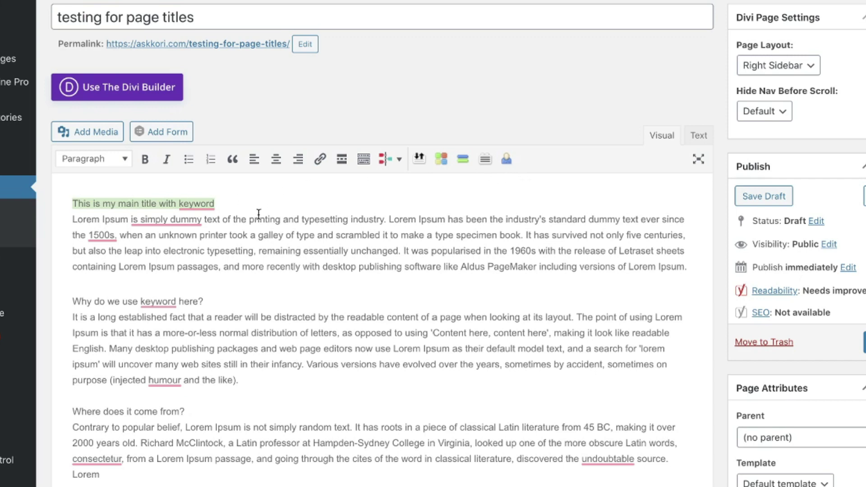
Put 'This is my main title with keyword' on its own line and format it as Heading 1.
left_click(239, 205)
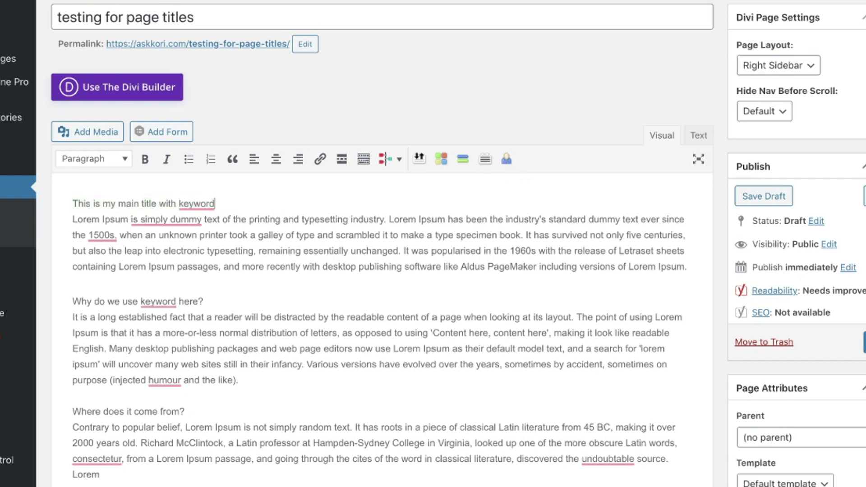
key("Return")
scroll(239, 193, "down", 1)
key("Down")
key("BackSpace")
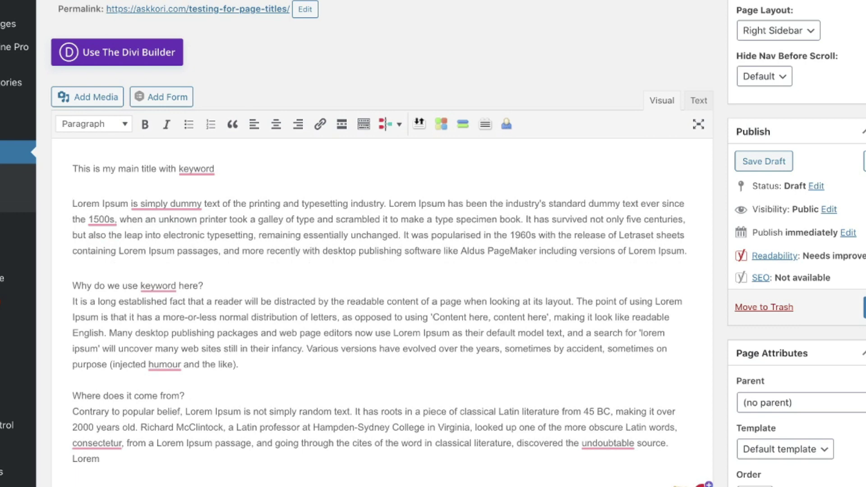
triple_click(231, 164)
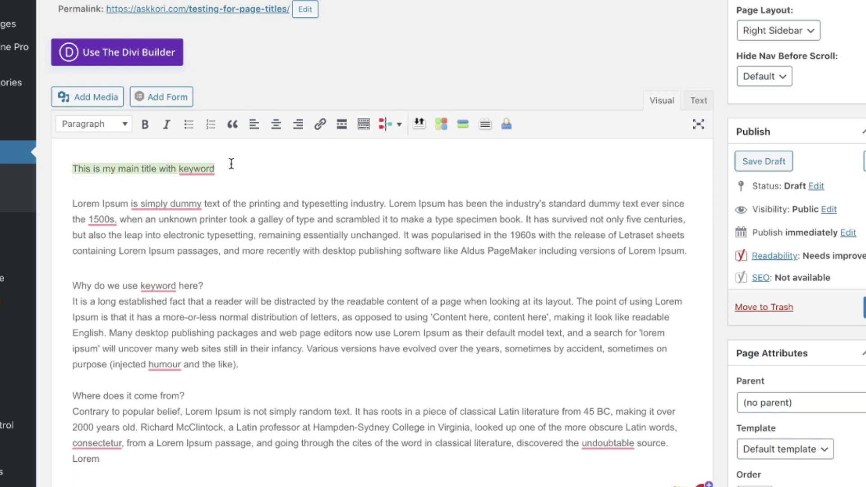
left_click(124, 123)
left_click(122, 174)
left_click(262, 234)
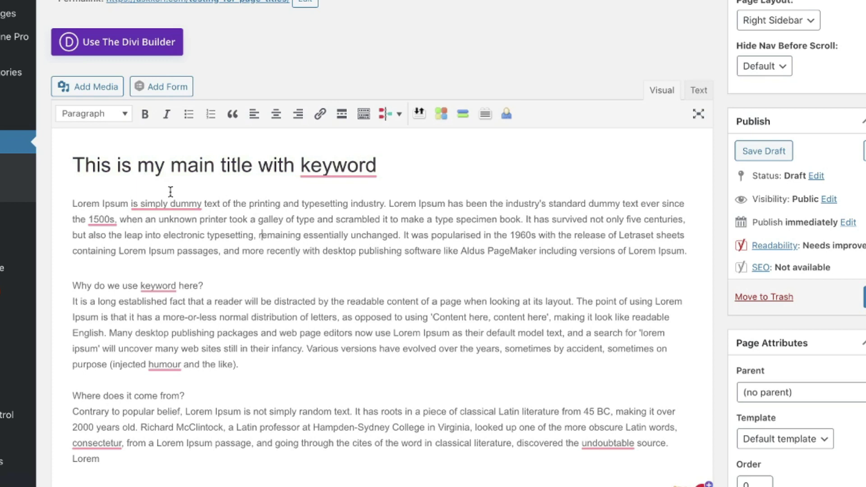
Put 'Why do we use keyword here?' on its own line and format it as Heading 2.
left_click(223, 282)
key("Return")
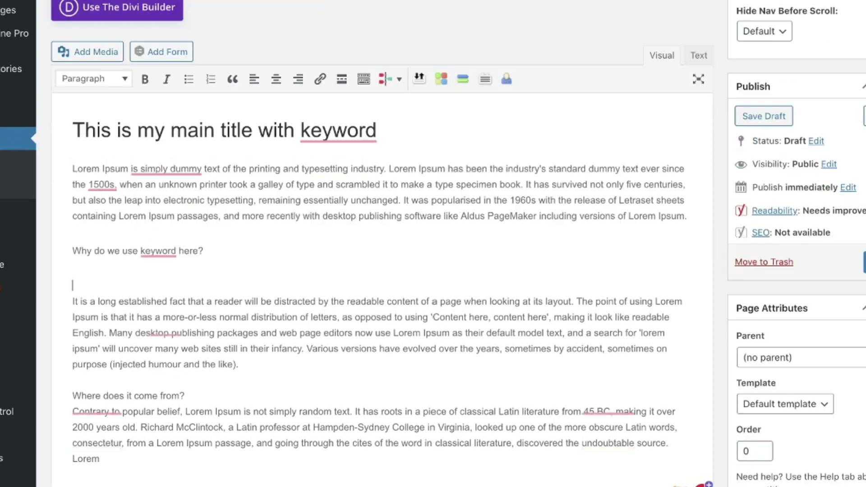
key("BackSpace")
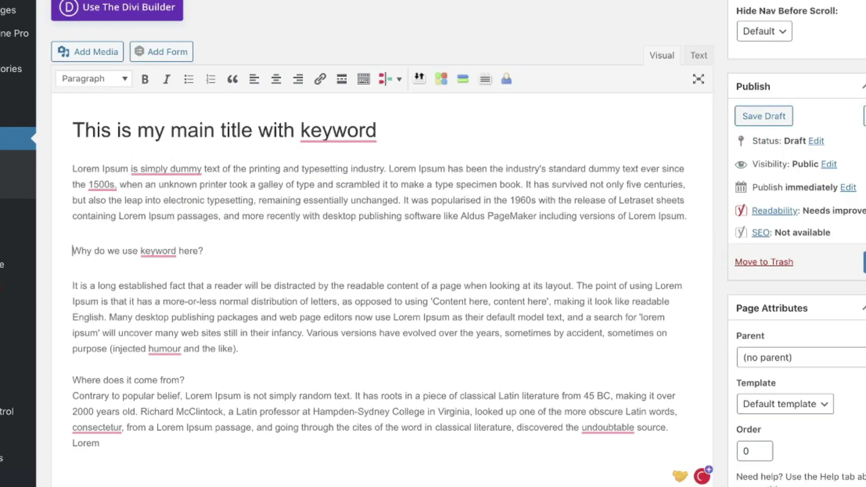
key("shift+End")
left_click(124, 79)
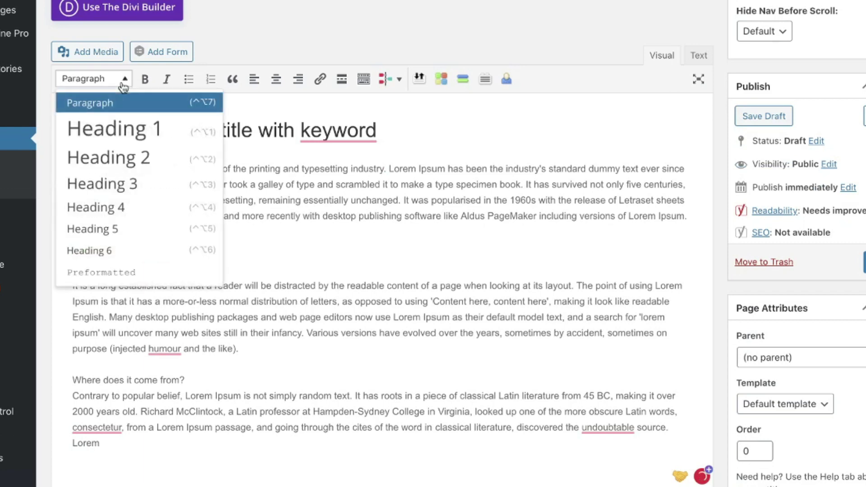
left_click(120, 158)
left_click(180, 313)
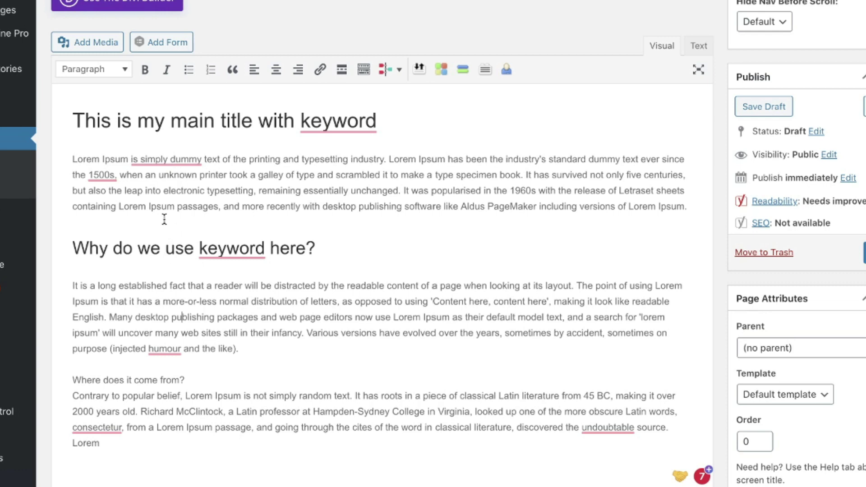
left_click(130, 79)
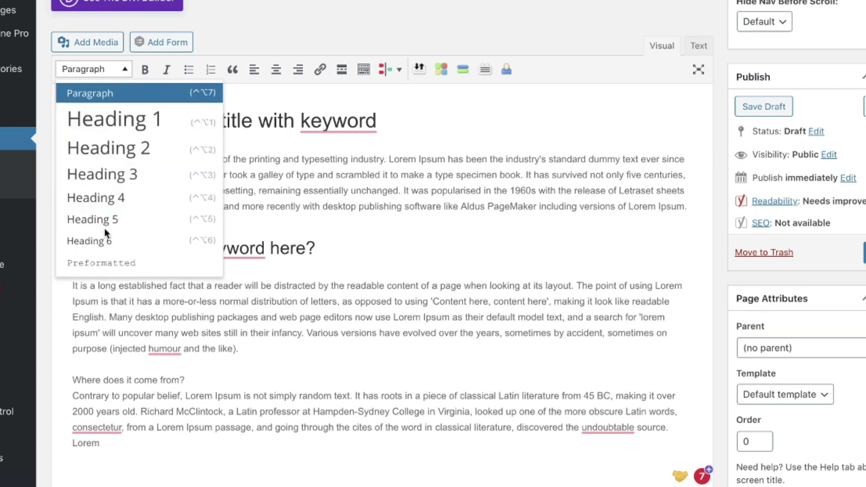
left_click(298, 175)
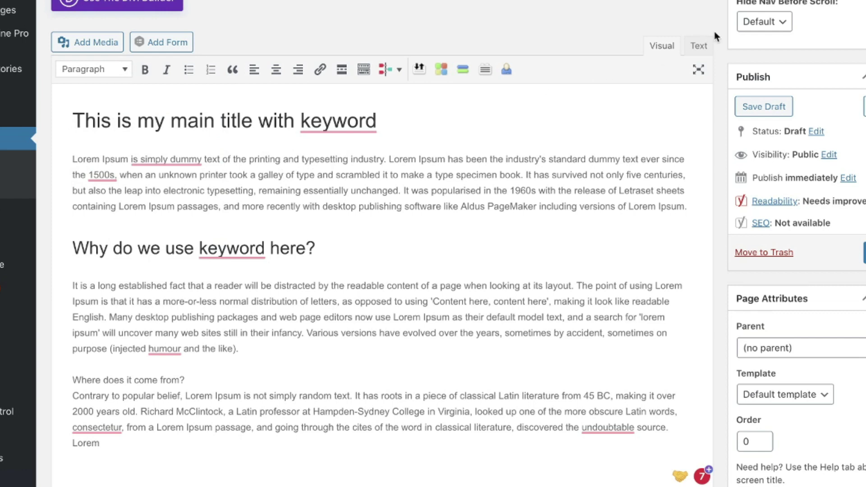
Switch to the Text view and check the h1 tags around the main title.
left_click(699, 49)
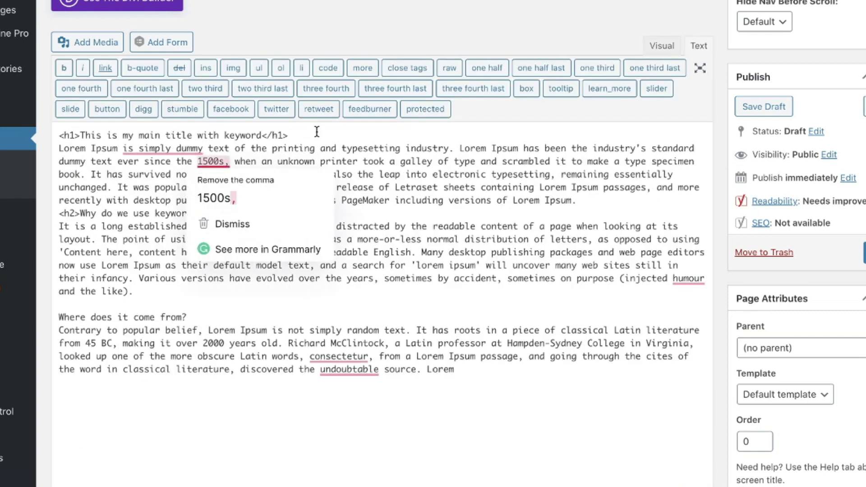
left_click_drag(289, 132, 261, 134)
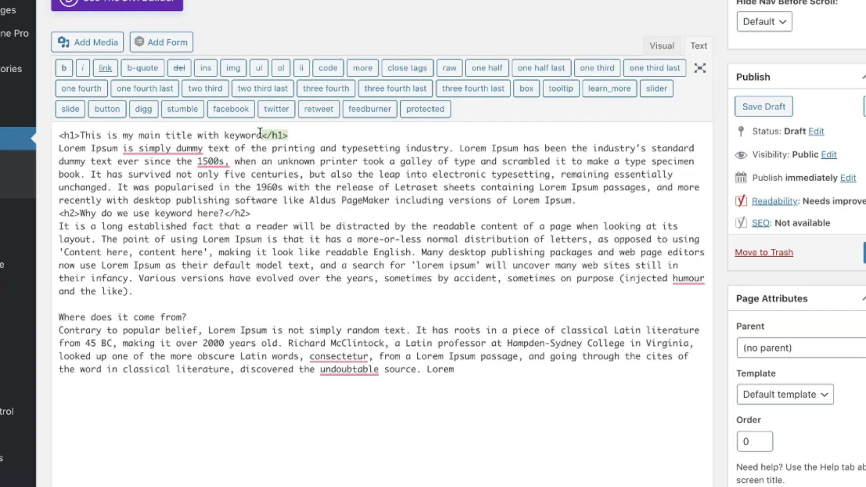
left_click(86, 135)
triple_click(65, 135)
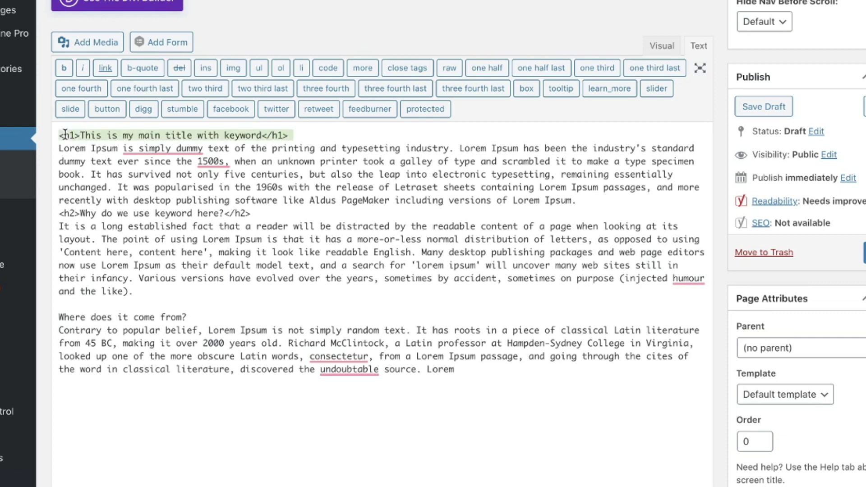
Add a blank line above and below the h2 subheading line.
left_click(59, 213)
key("Return")
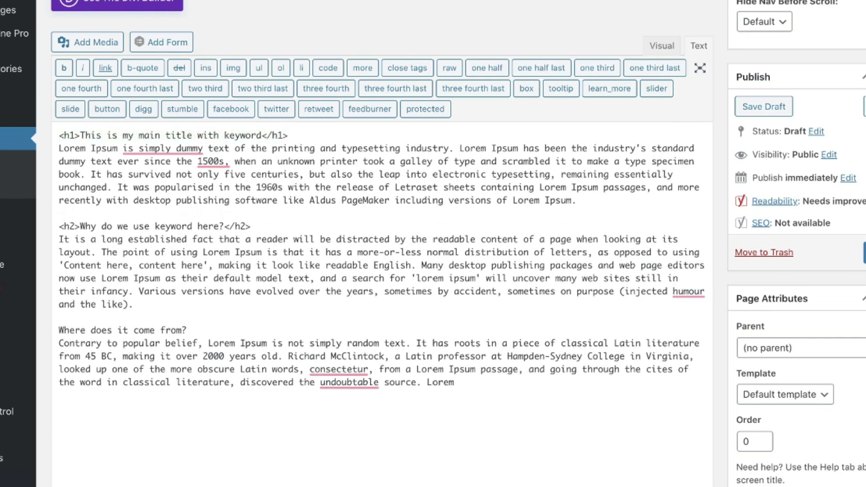
triple_click(259, 227)
left_click(97, 225)
left_click(251, 226)
key("Return")
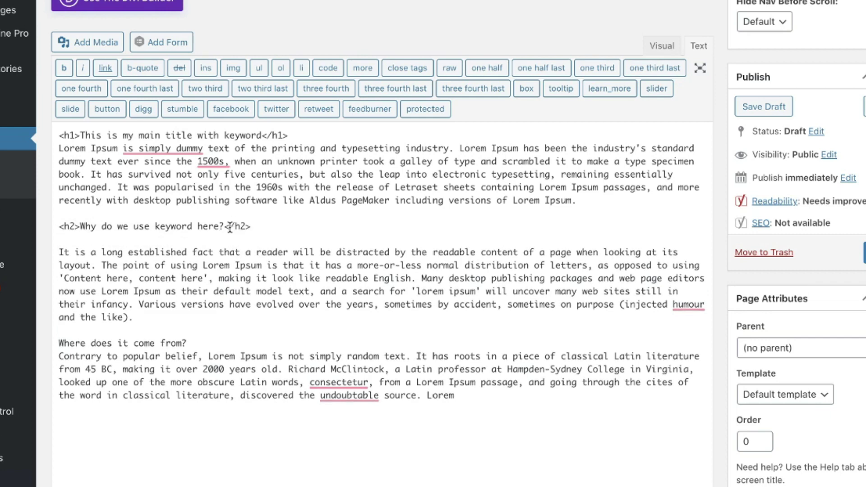